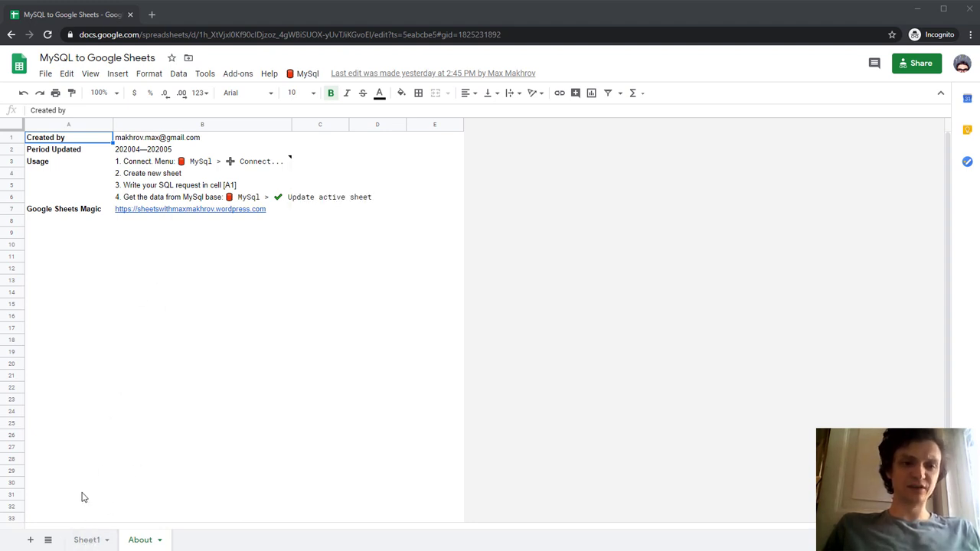
# On Sheet1, delete the old results in A2:F16, keeping only the SQL query in A1
pyautogui.click(91, 541)
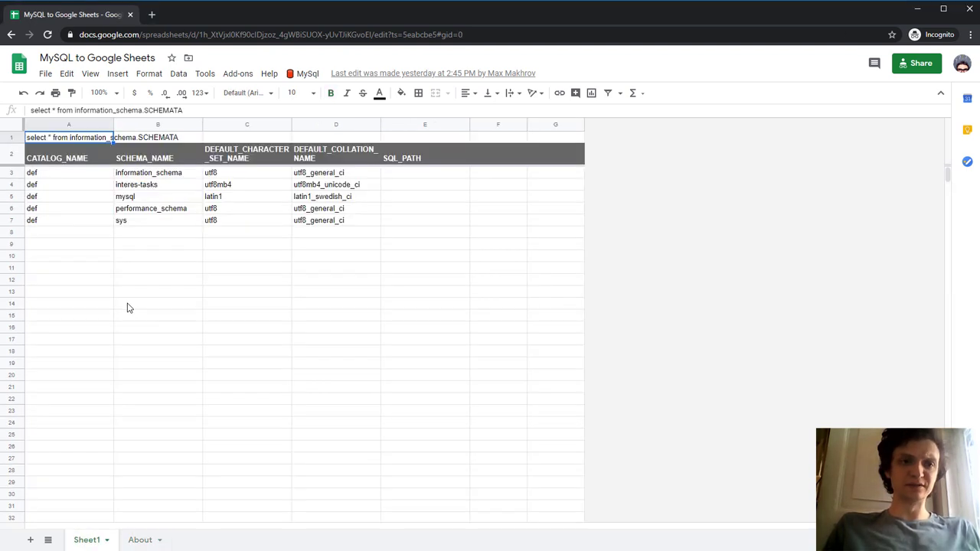
pyautogui.moveTo(57, 158); pyautogui.dragTo(512, 335)
pyautogui.press('Delete')
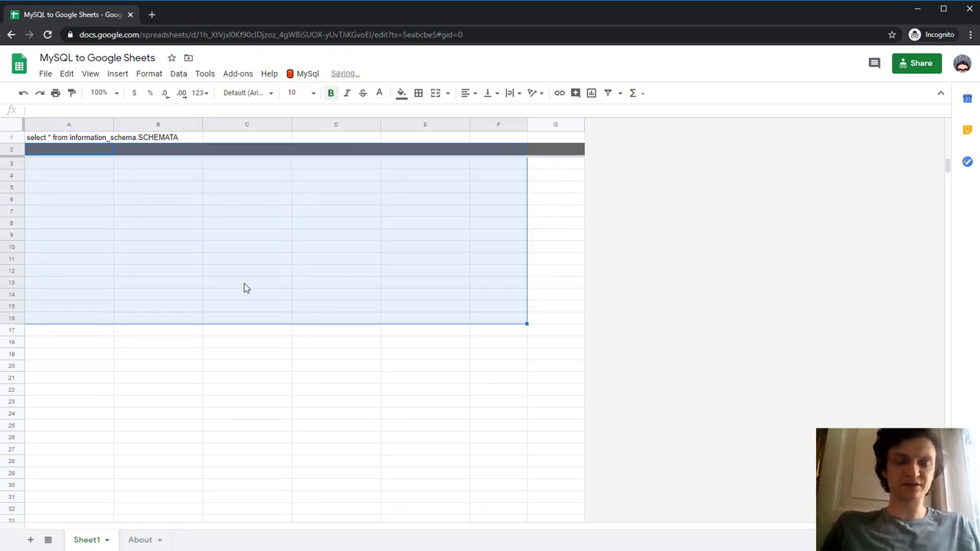
pyautogui.click(56, 217)
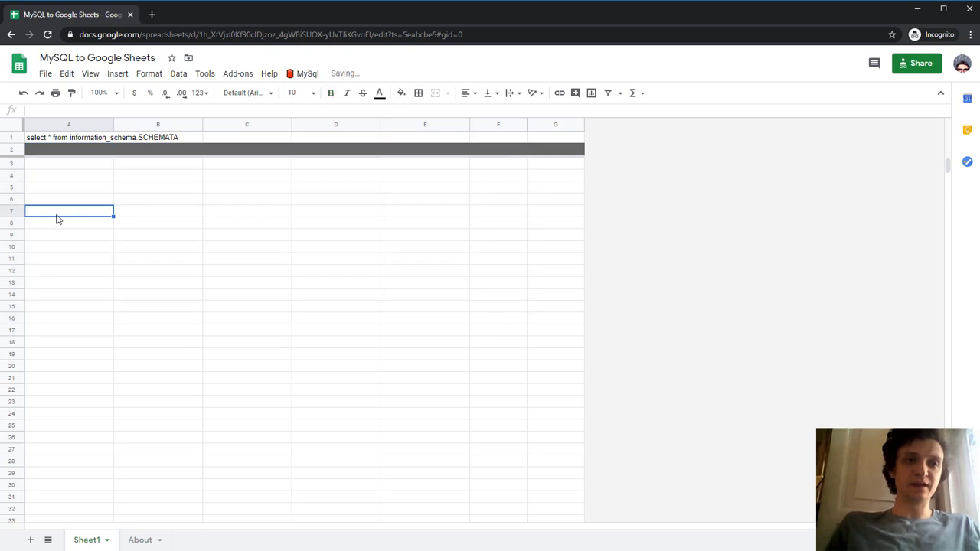
pyautogui.click(61, 140)
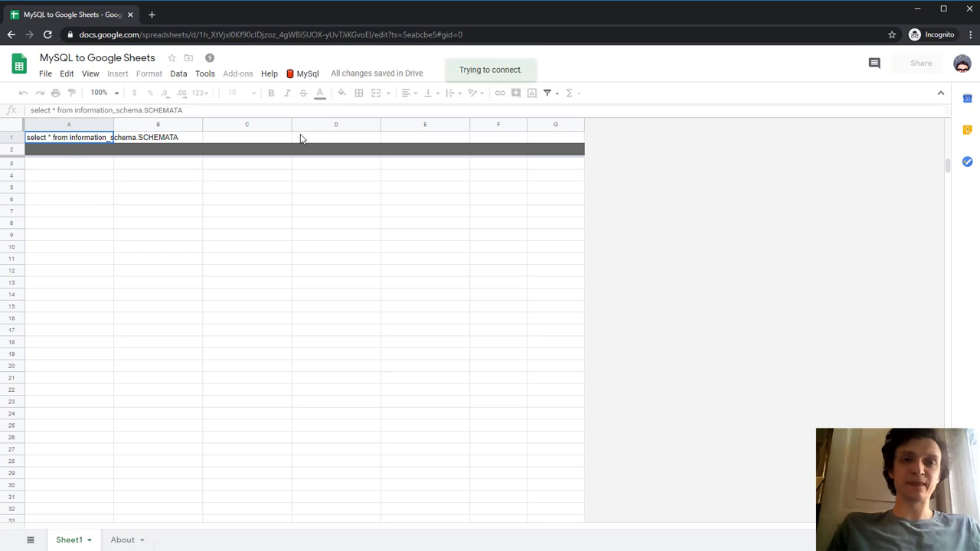
# Start the add-on's MySql > Connect... action
pyautogui.click(308, 74)
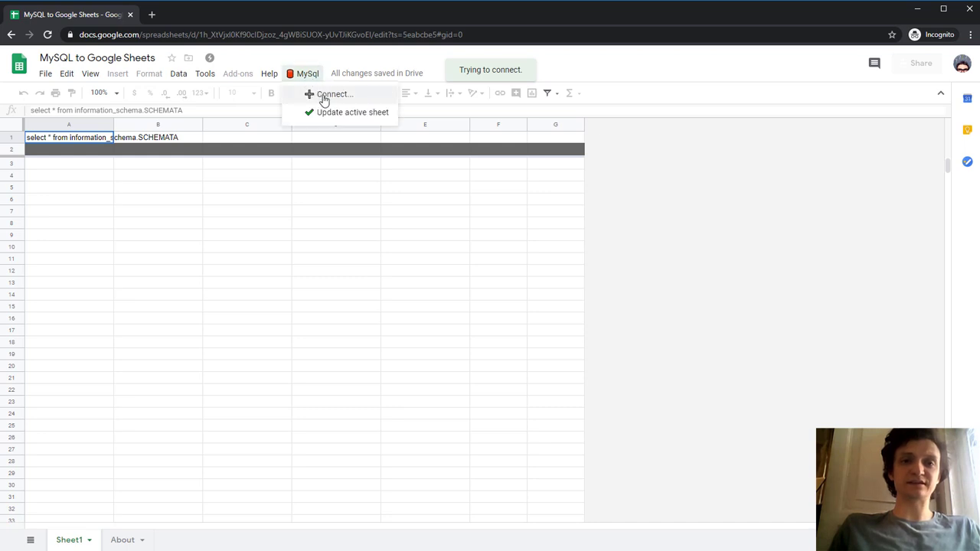
pyautogui.click(303, 73)
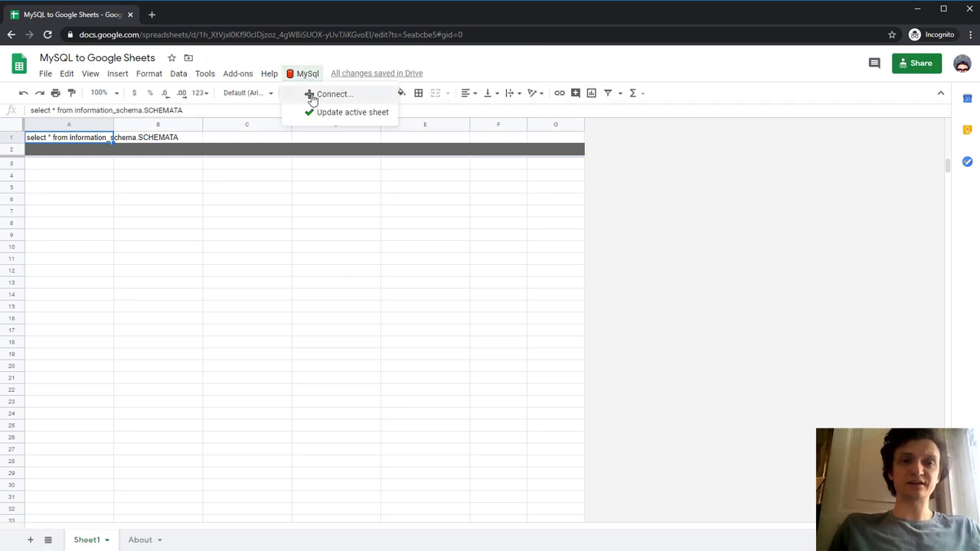
pyautogui.click(312, 97)
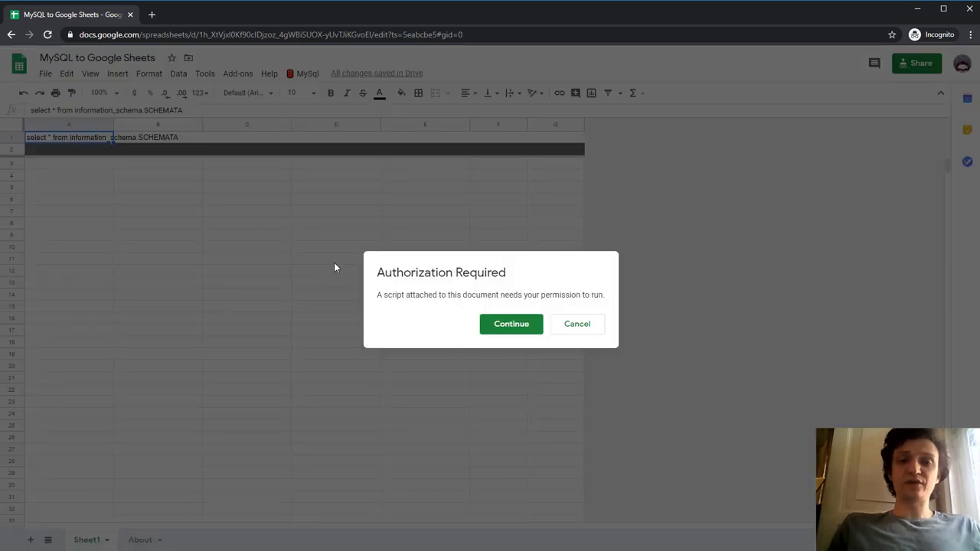
# Authorize the script with the Google account, proceeding past the unverified-app warning and allowing access
pyautogui.click(518, 329)
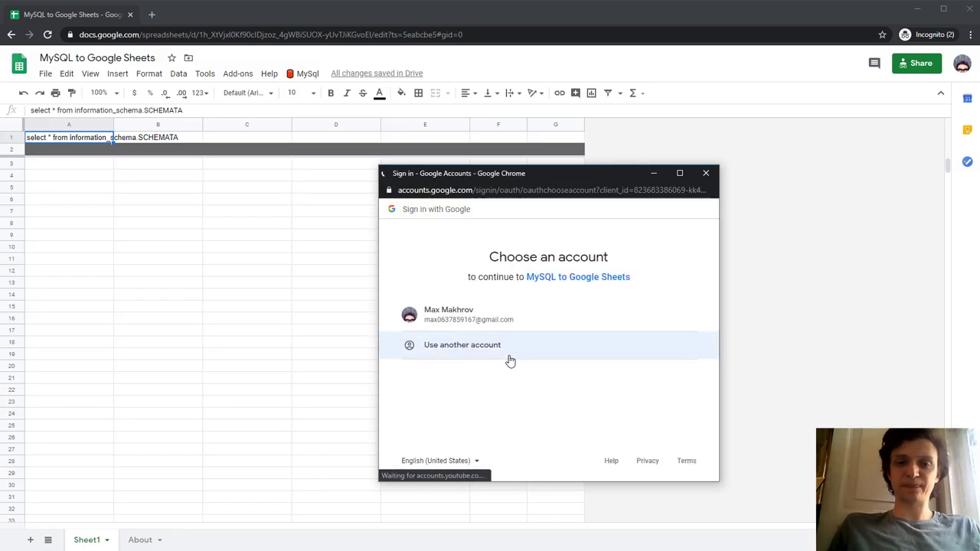
pyautogui.click(470, 319)
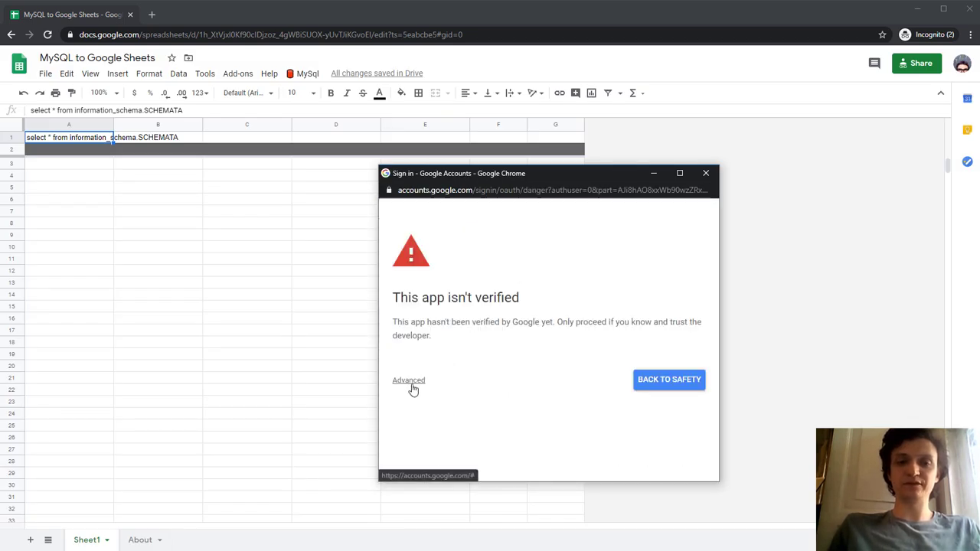
pyautogui.click(410, 383)
pyautogui.scroll(-1, 459, 428)
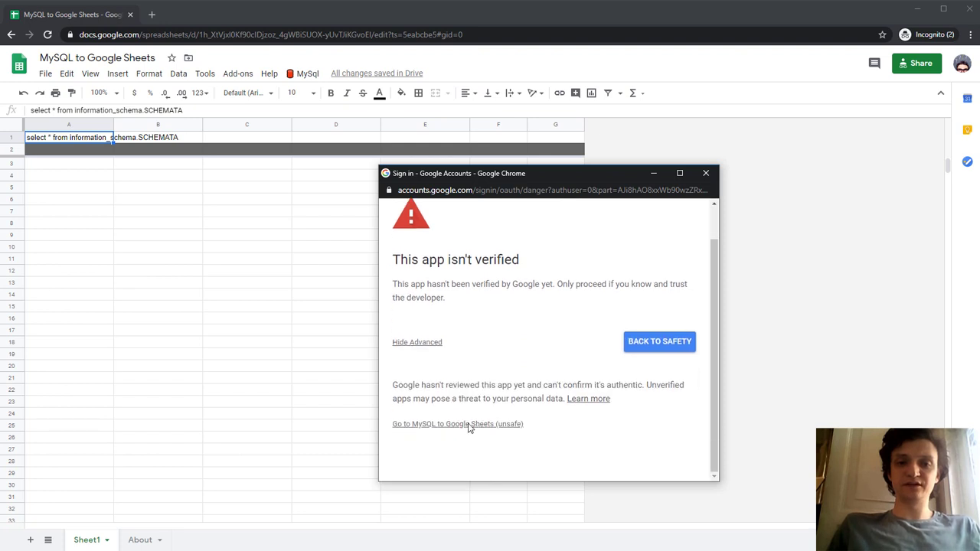
pyautogui.click(482, 424)
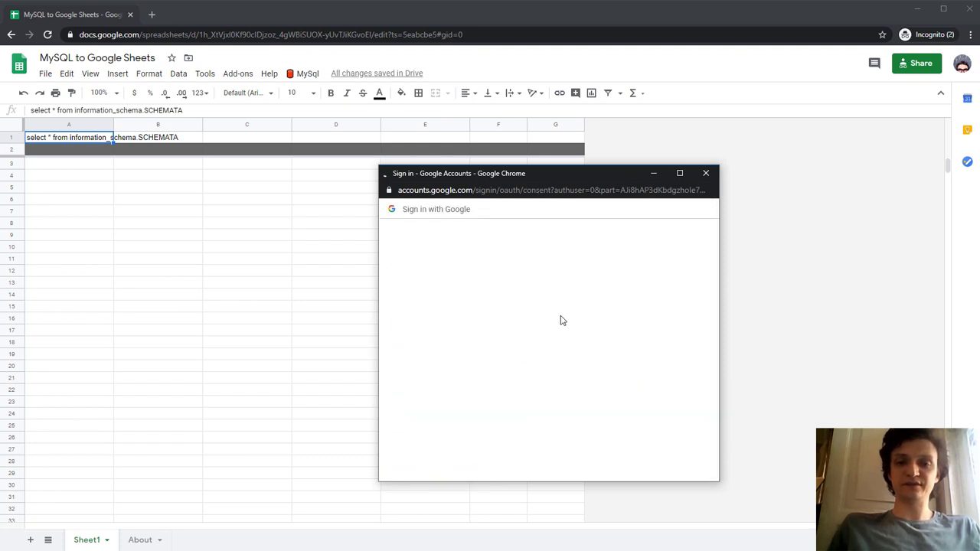
pyautogui.scroll(-5, 562, 330)
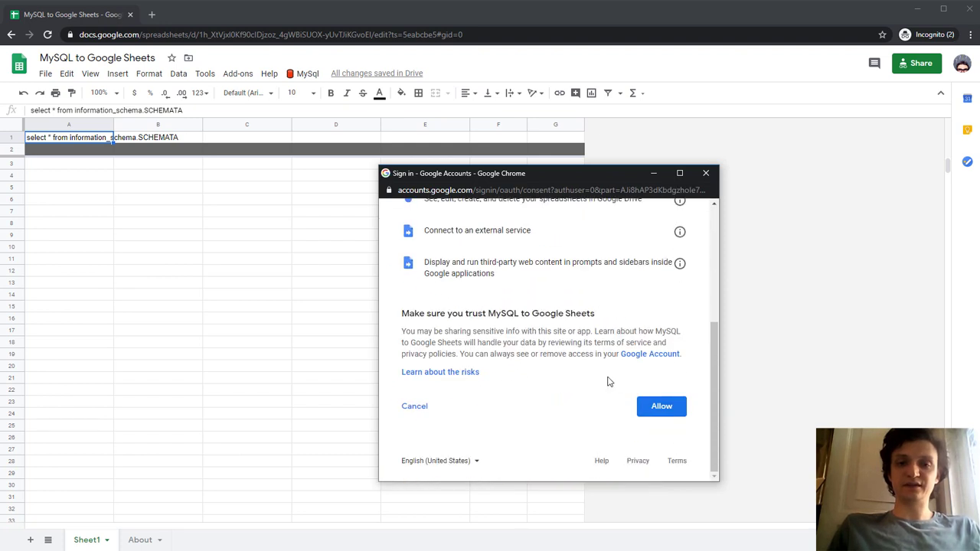
pyautogui.click(659, 407)
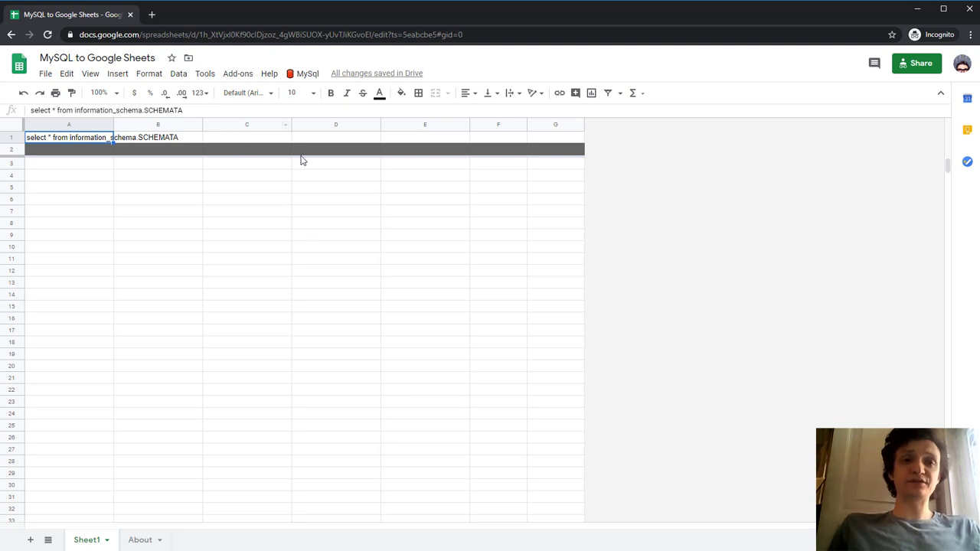
# Submit the server's host, username and password to connect to the information_schema database
pyautogui.click(307, 74)
pyautogui.click(312, 113)
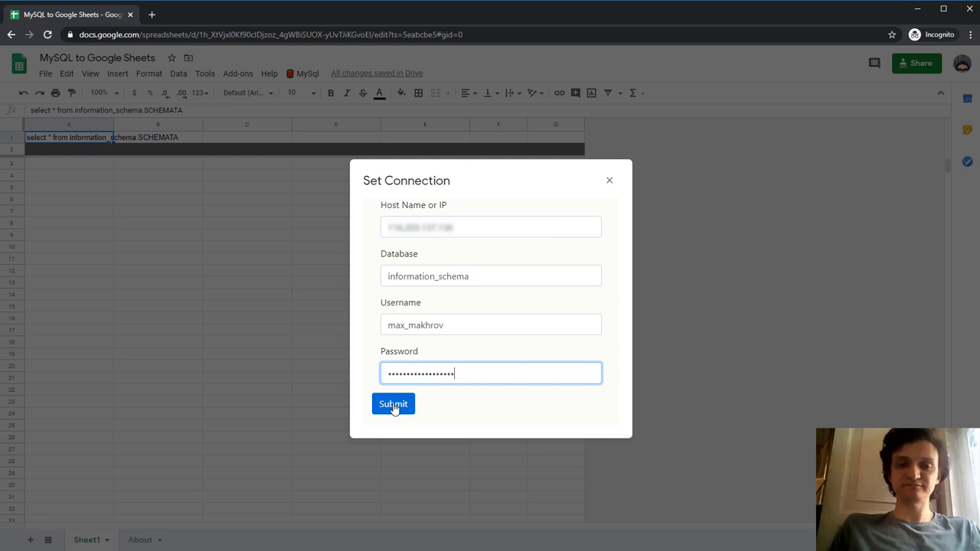
pyautogui.click(393, 406)
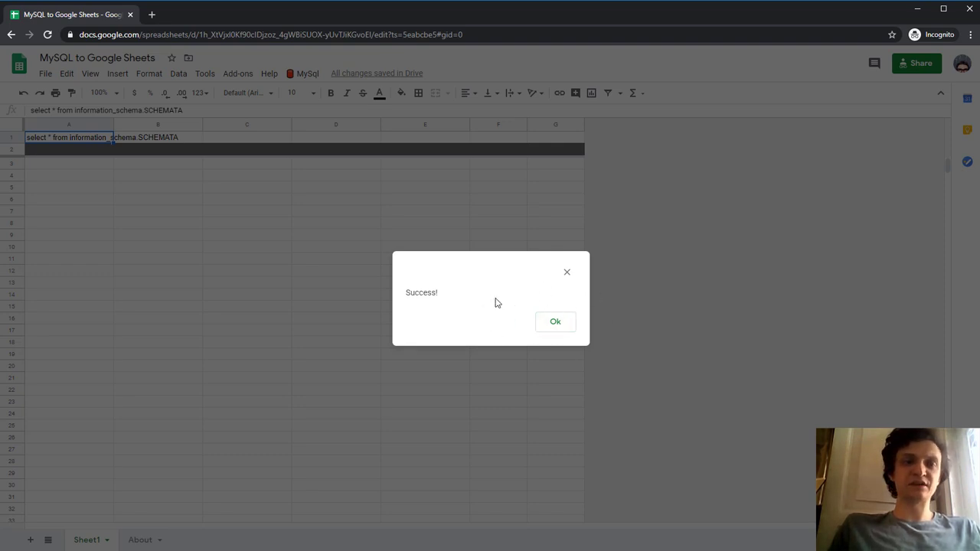
# Dismiss the Success message and close the MySql menu without choosing anything
pyautogui.click(558, 324)
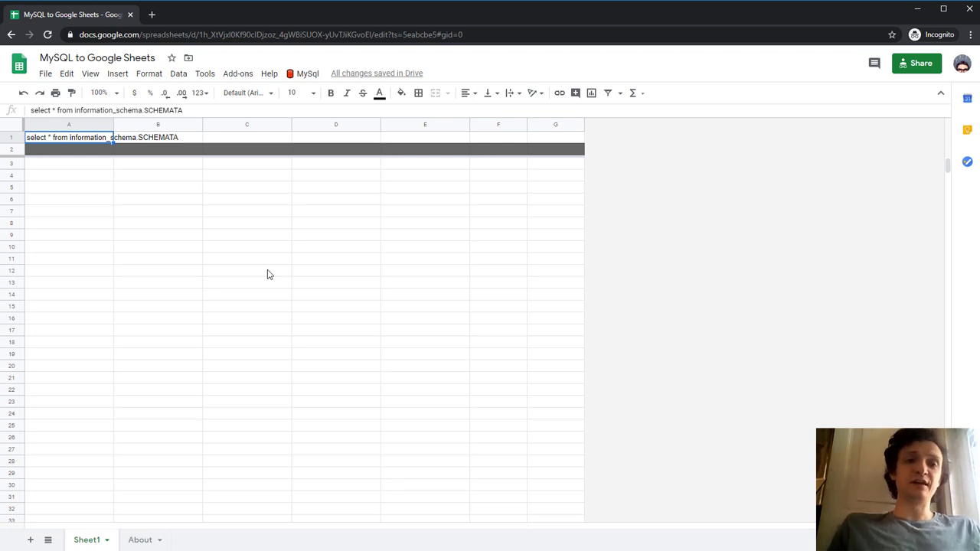
pyautogui.click(301, 74)
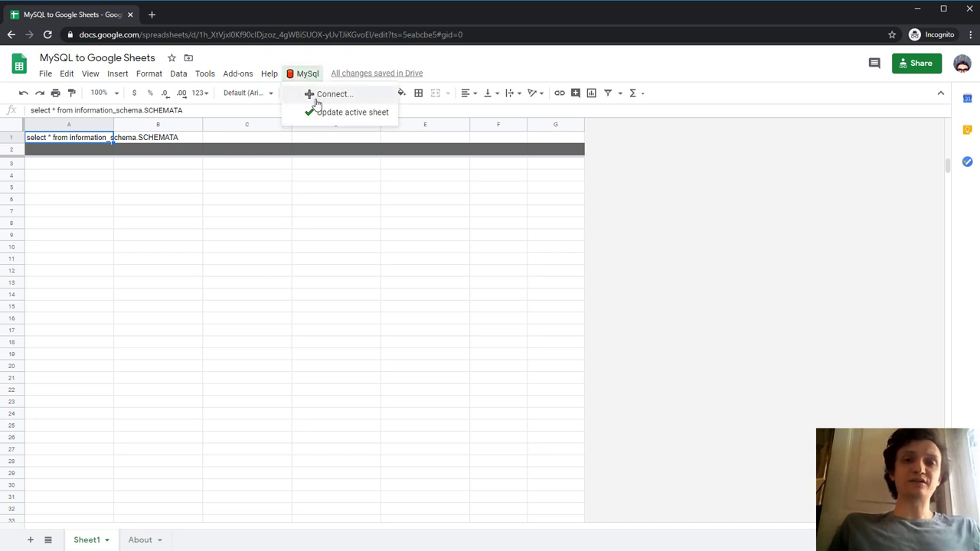
pyautogui.click(259, 200)
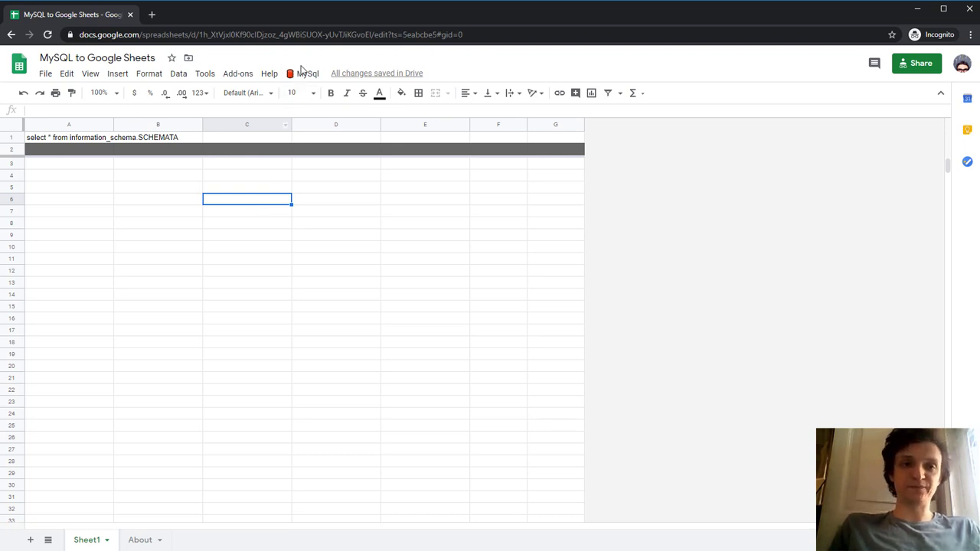
# Check that A1 holds 'select * from information_schema.SCHEMATA' without editing it
pyautogui.click(61, 139)
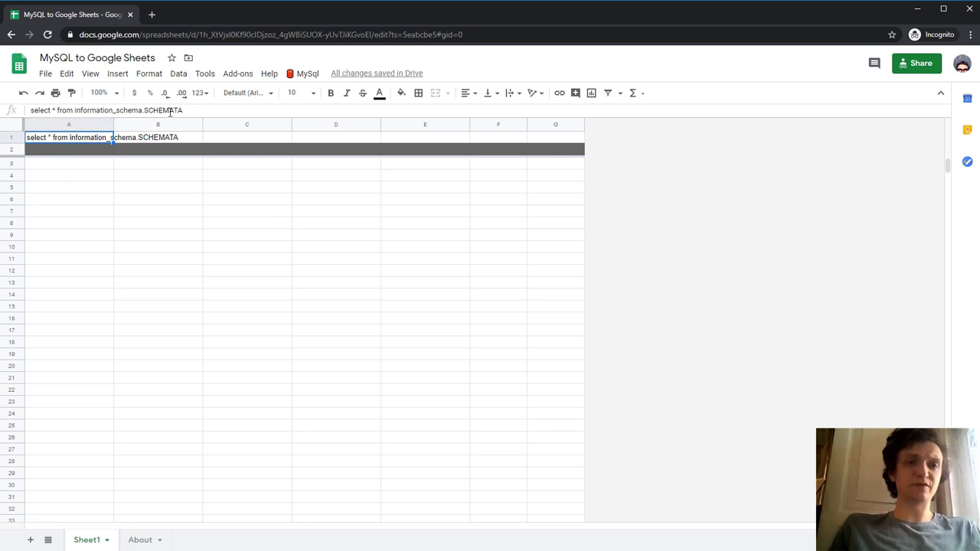
pyautogui.moveTo(186, 111); pyautogui.dragTo(29, 110)
pyautogui.click(60, 140)
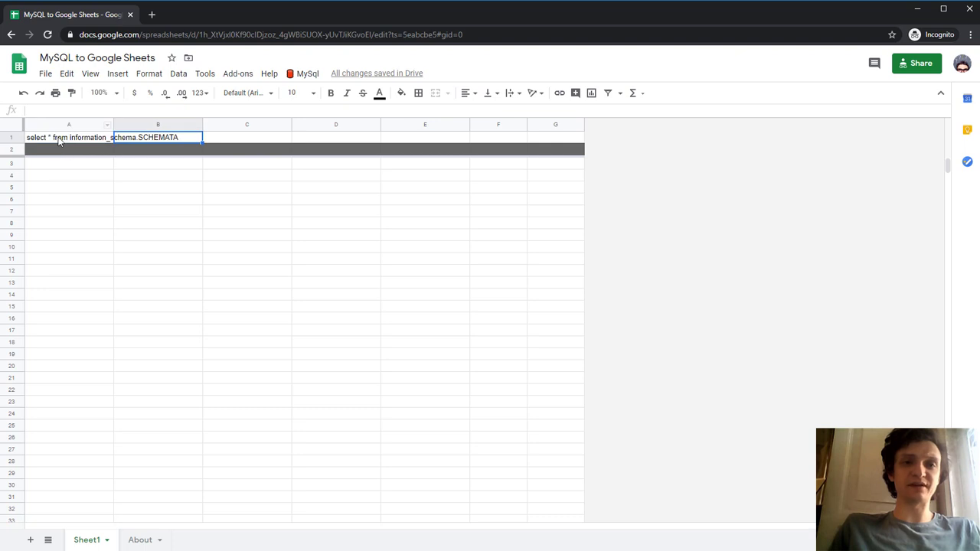
pyautogui.press('Escape')
pyautogui.click(306, 76)
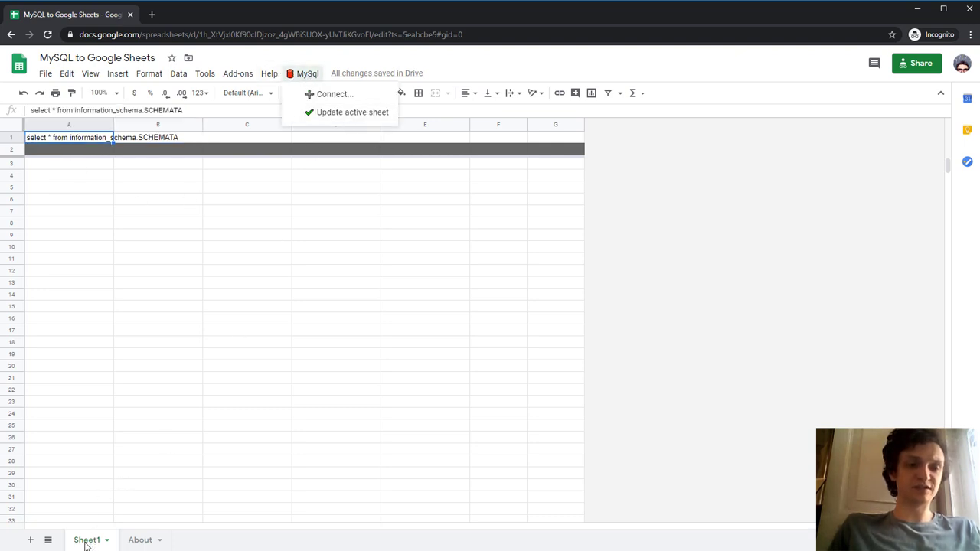
# Run Update active sheet so A2:E7 fills with SCHEMATA headers and five schema rows
pyautogui.click(331, 116)
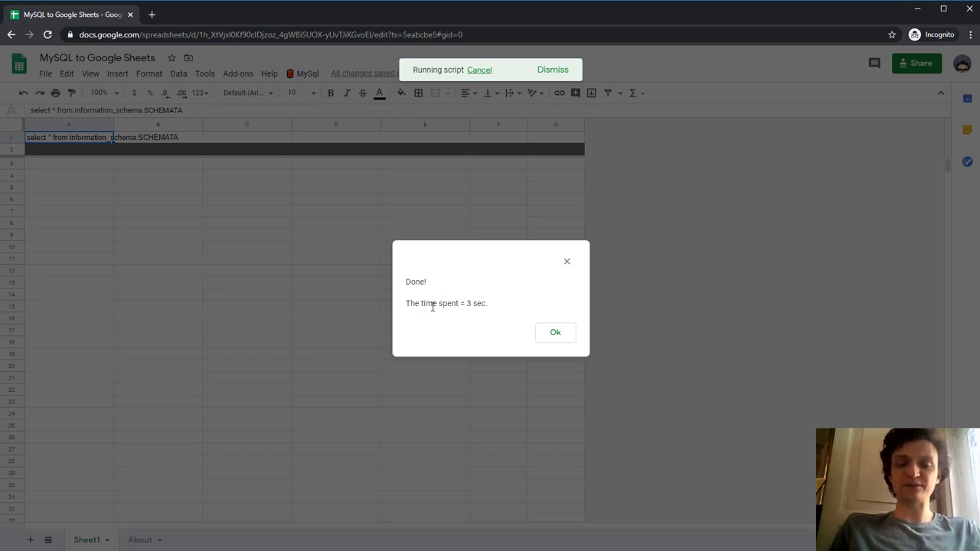
pyautogui.click(554, 334)
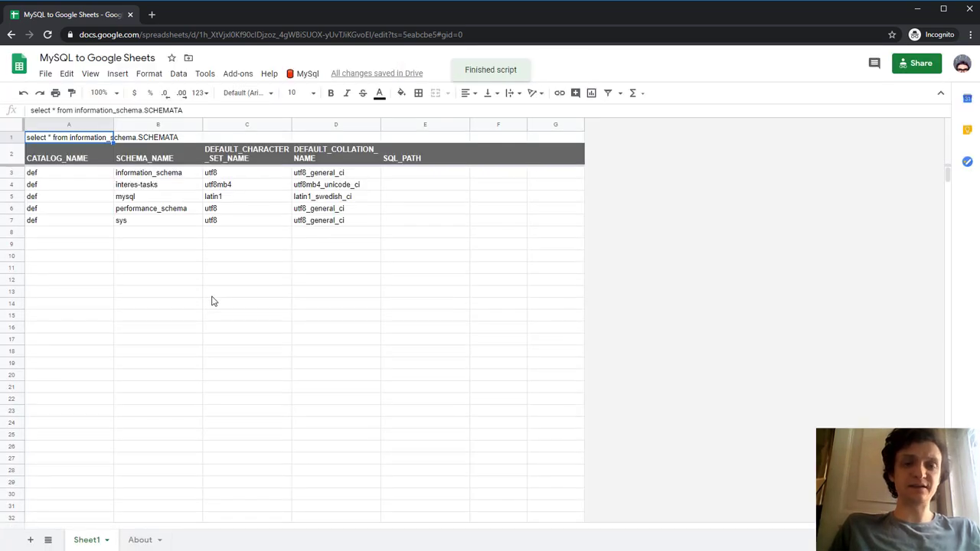
pyautogui.click(213, 296)
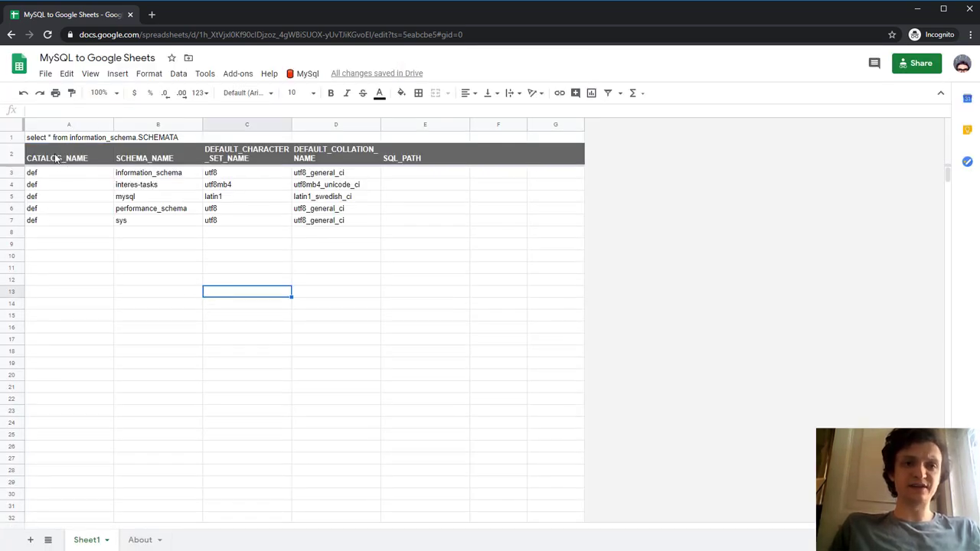
pyautogui.moveTo(55, 157); pyautogui.dragTo(401, 228)
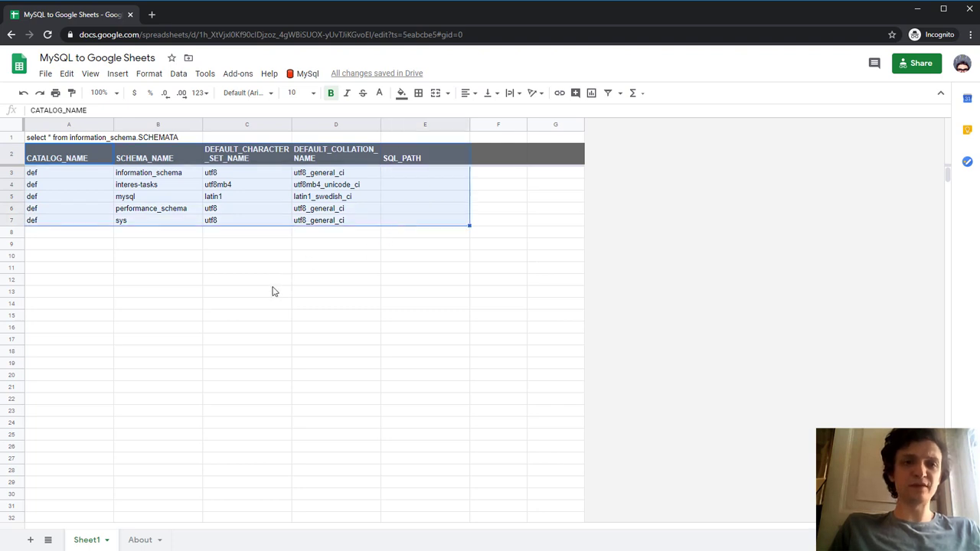
pyautogui.click(206, 77)
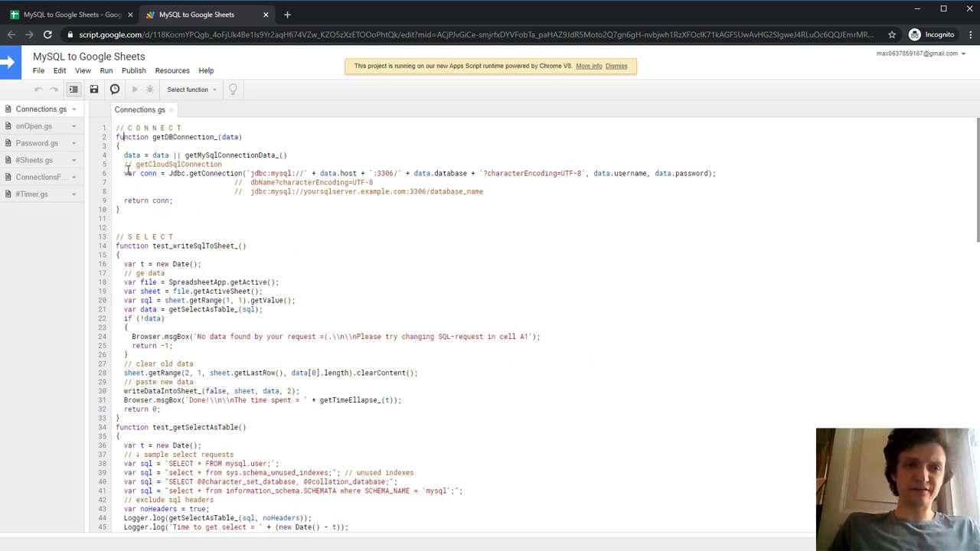
pyautogui.moveTo(137, 158); pyautogui.dragTo(154, 208)
pyautogui.click(186, 239)
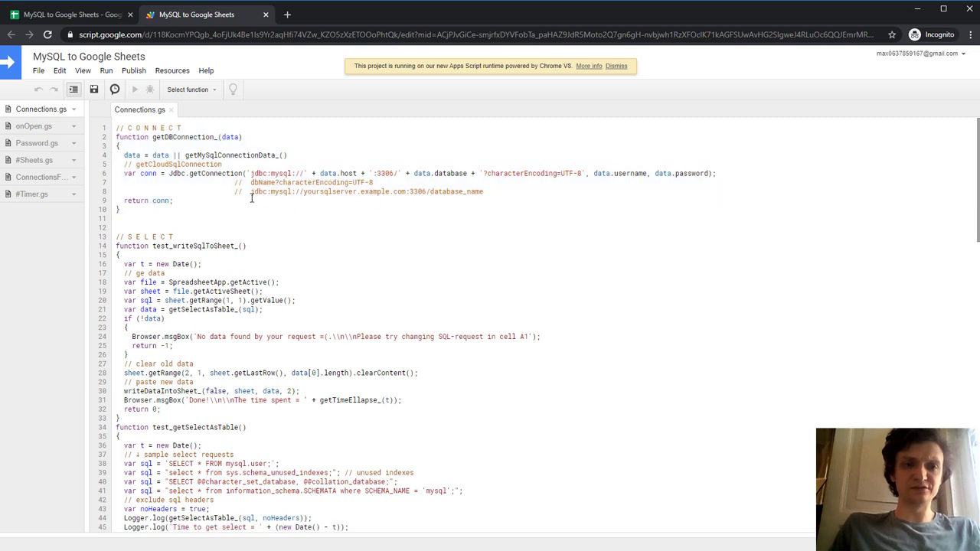
pyautogui.scroll(-2, 199, 221)
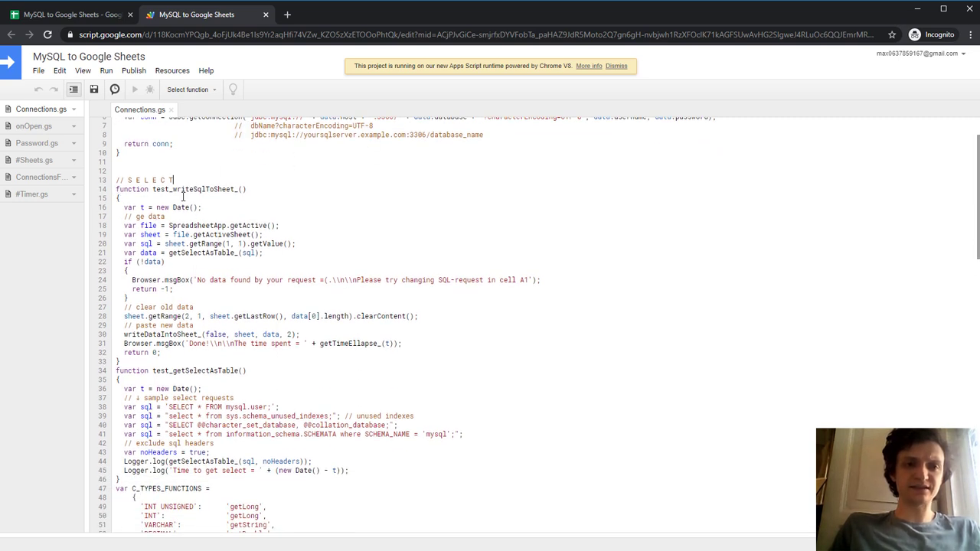
pyautogui.scroll(-4, 195, 228)
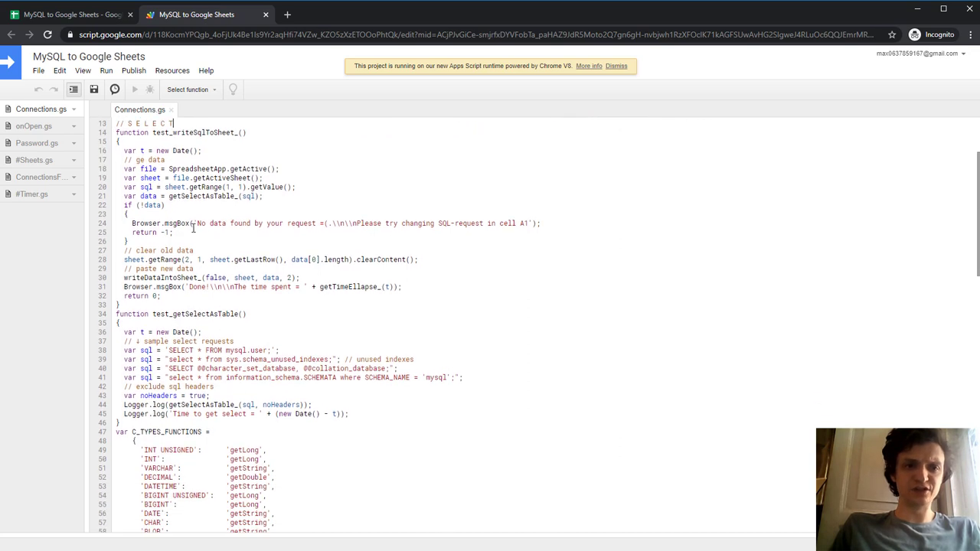
pyautogui.scroll(-15, 198, 221)
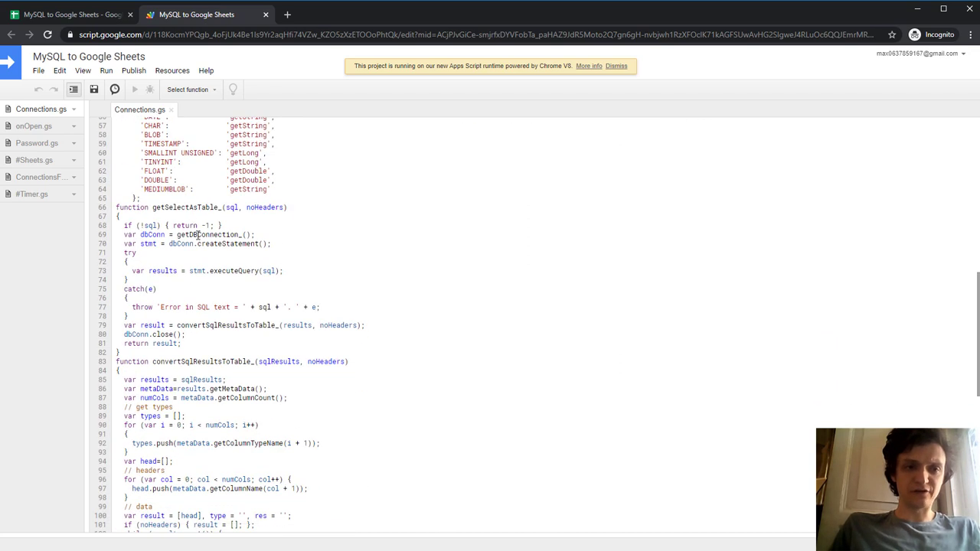
pyautogui.scroll(-3, 214, 268)
pyautogui.scroll(15, 214, 268)
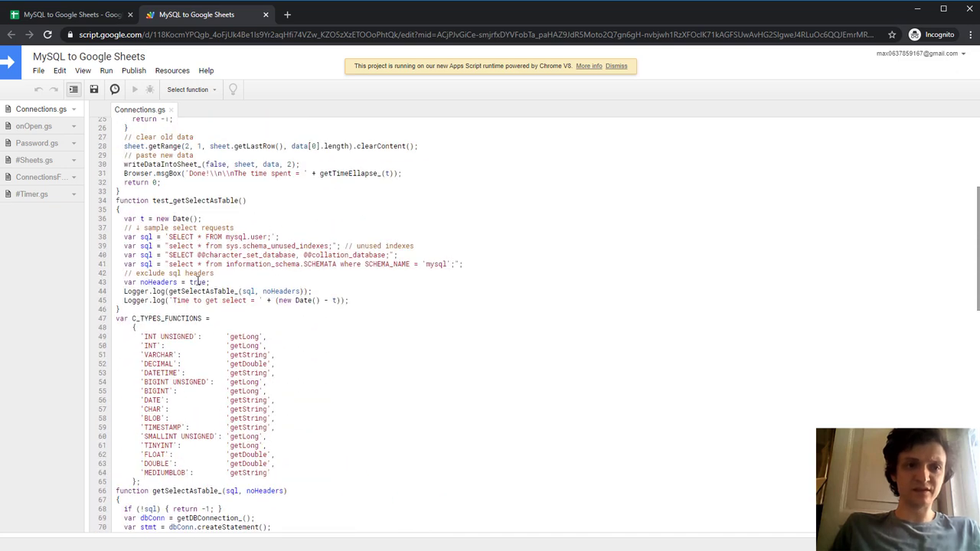
pyautogui.scroll(-2, 191, 291)
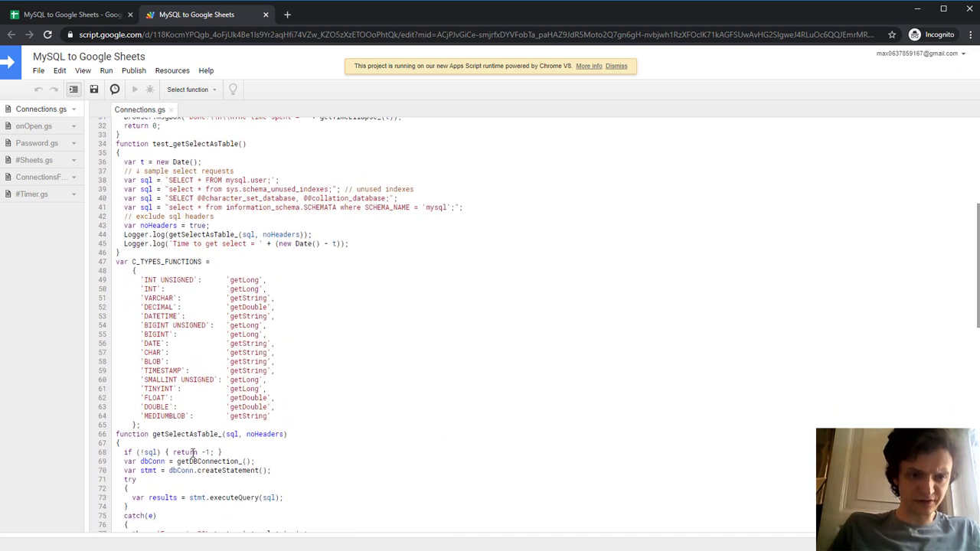
pyautogui.doubleClick(176, 435)
pyautogui.scroll(-6, 345, 395)
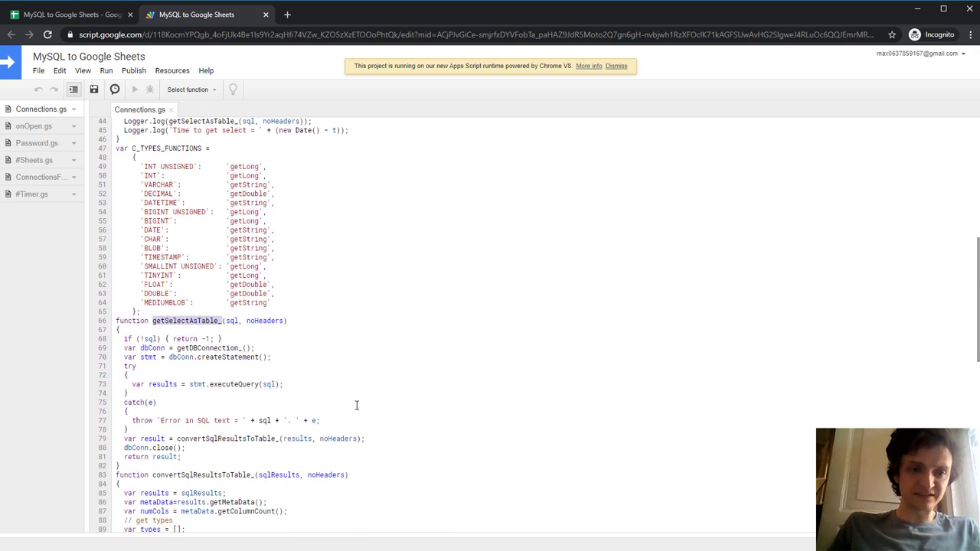
pyautogui.keyDown('shift'); pyautogui.click(292, 264); pyautogui.keyUp('shift')
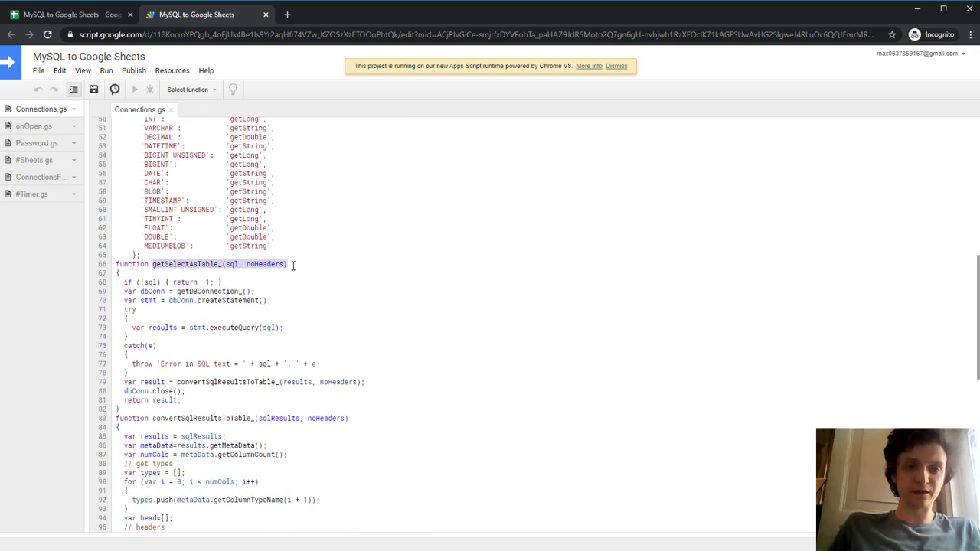
pyautogui.doubleClick(231, 264)
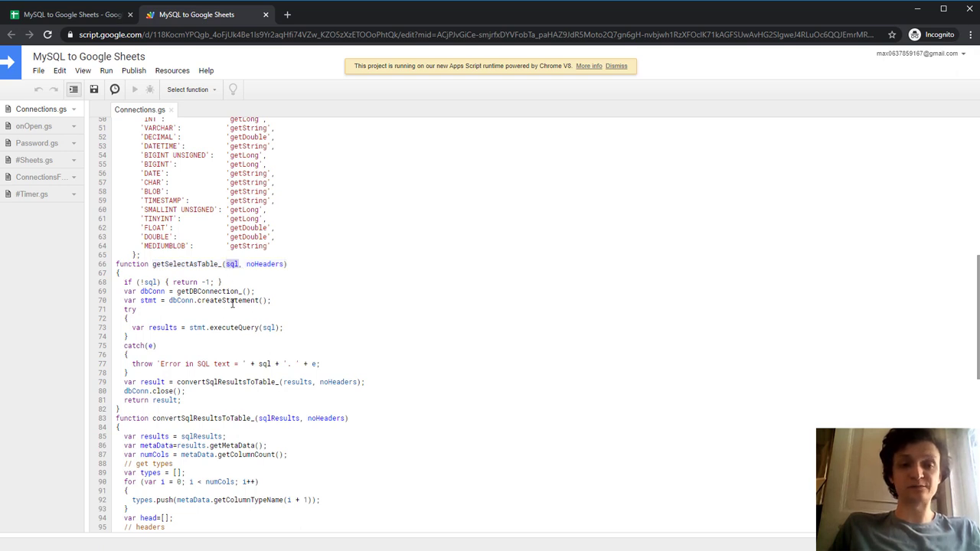
pyautogui.scroll(2, 225, 312)
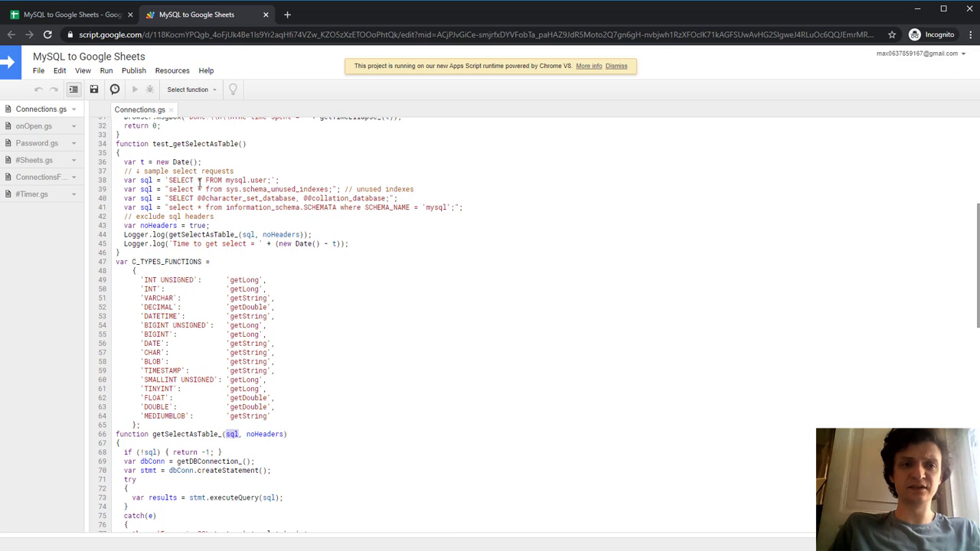
pyautogui.scroll(-3, 242, 251)
pyautogui.scroll(-1, 242, 250)
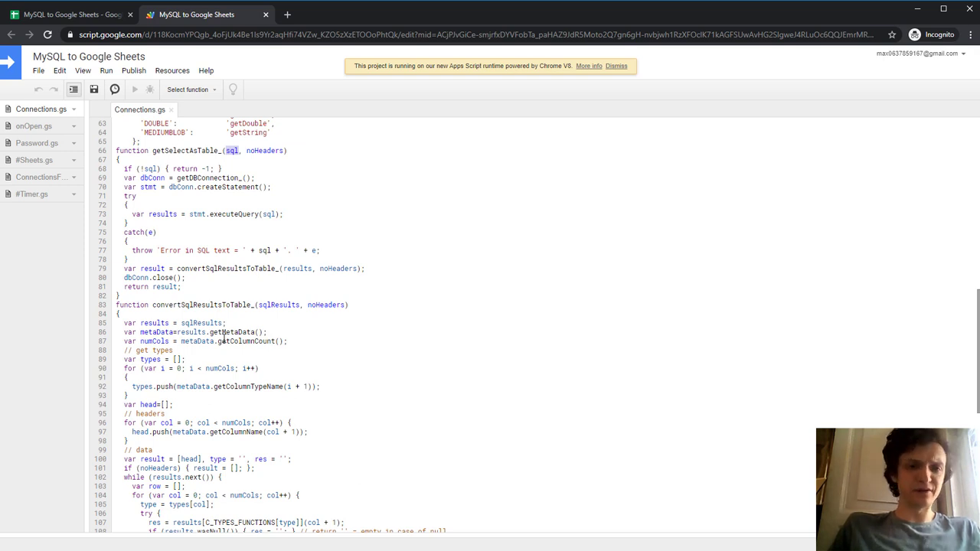
pyautogui.scroll(-1, 224, 338)
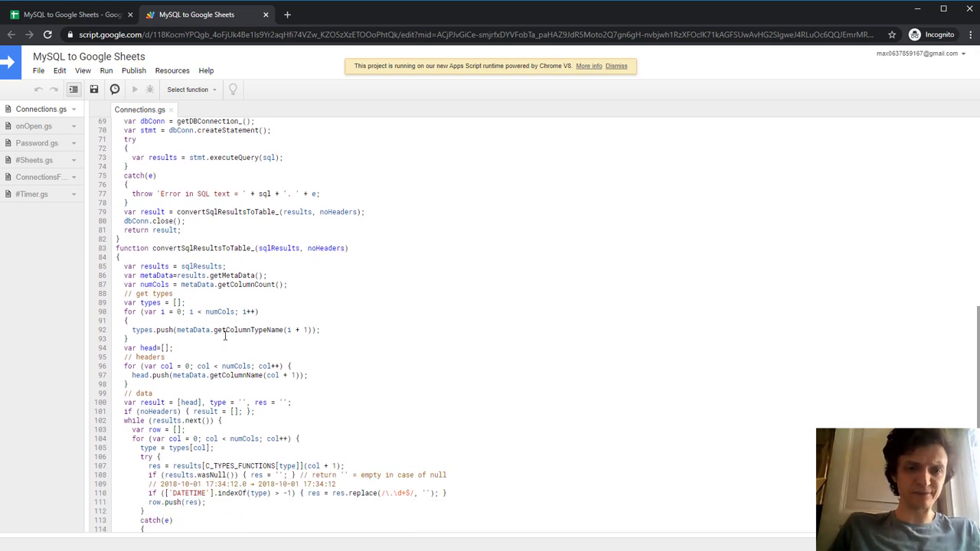
pyautogui.doubleClick(324, 248)
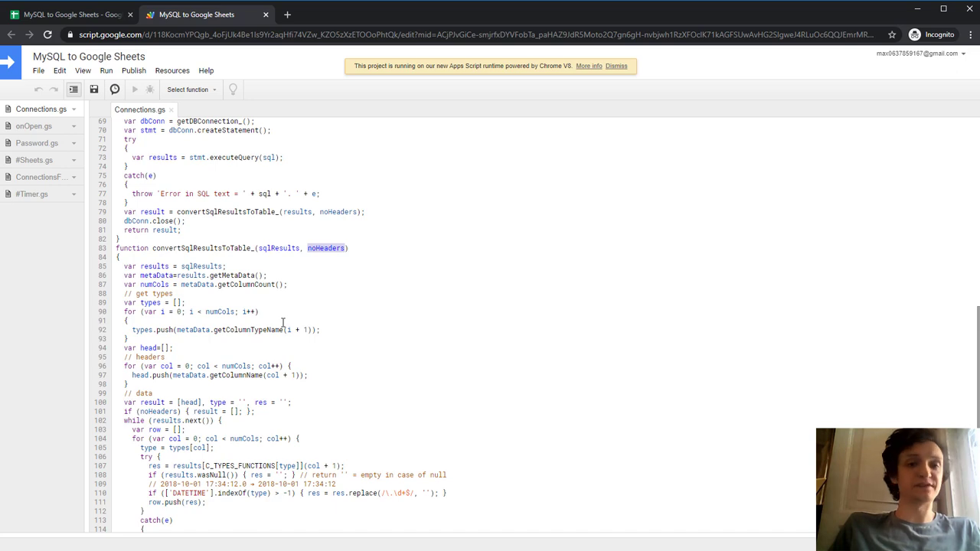
pyautogui.scroll(-6, 283, 321)
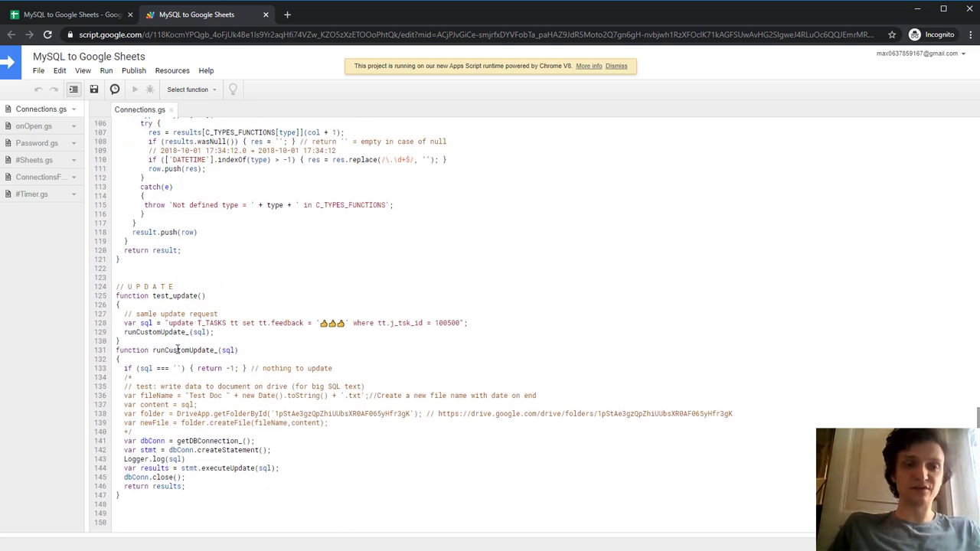
pyautogui.doubleClick(178, 350)
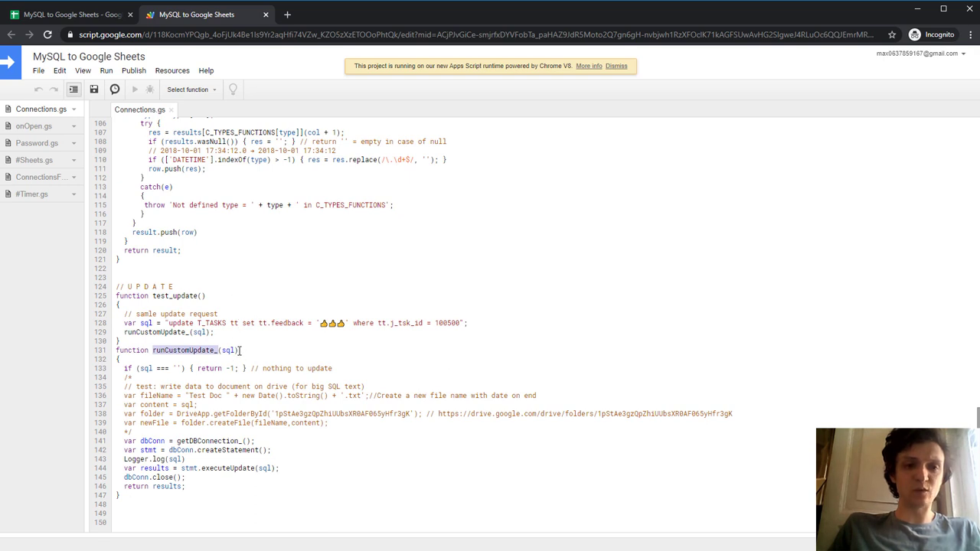
pyautogui.keyDown('shift'); pyautogui.click(240, 350); pyautogui.keyUp('shift')
pyautogui.moveTo(197, 323); pyautogui.dragTo(246, 328)
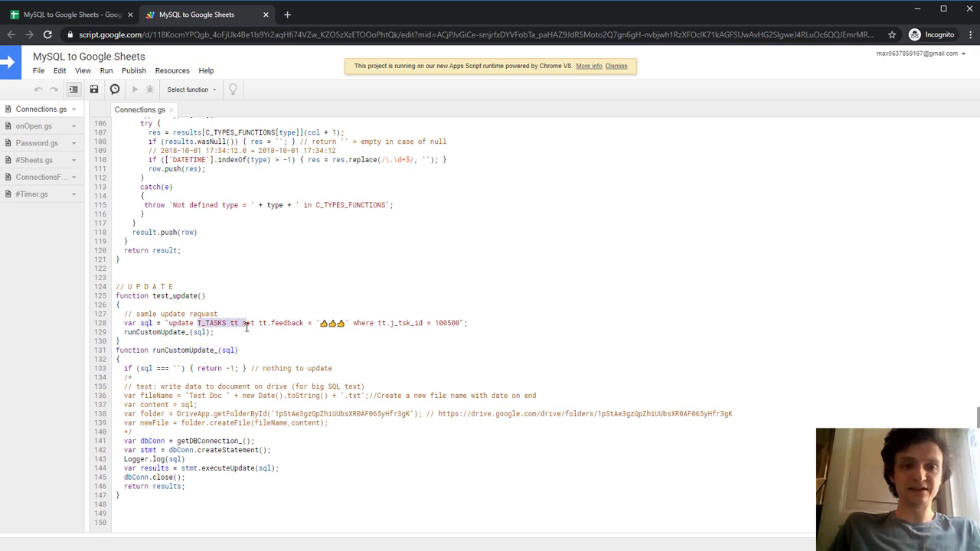
pyautogui.doubleClick(288, 322)
pyautogui.click(342, 324)
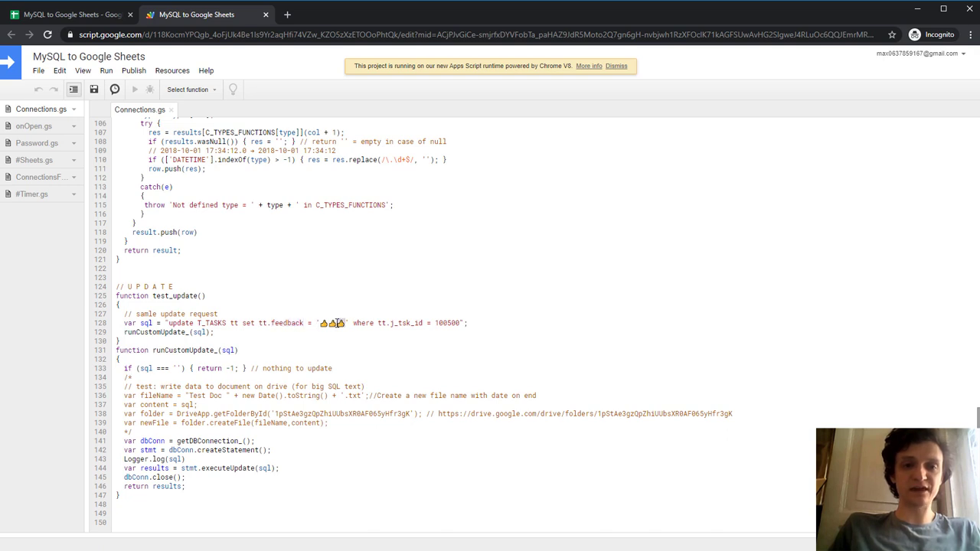
pyautogui.doubleClick(451, 323)
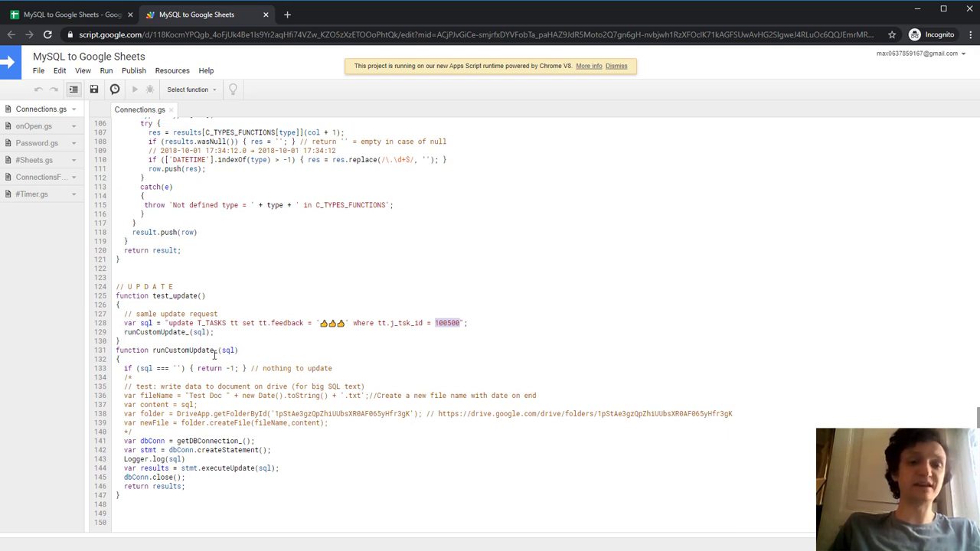
pyautogui.doubleClick(168, 354)
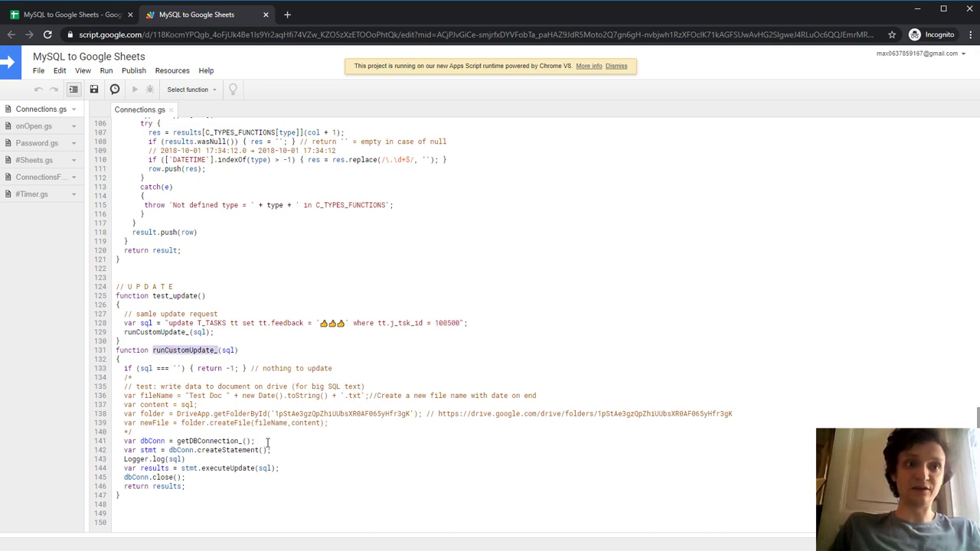
# Enter the test text 'sdgsdg' in cell A8 below the SCHEMATA results
pyautogui.click(81, 20)
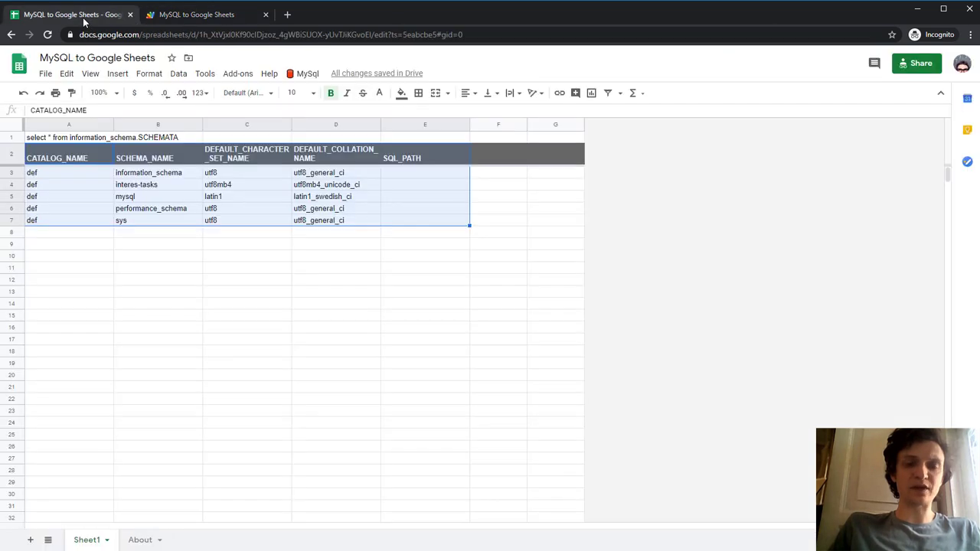
pyautogui.click(158, 263)
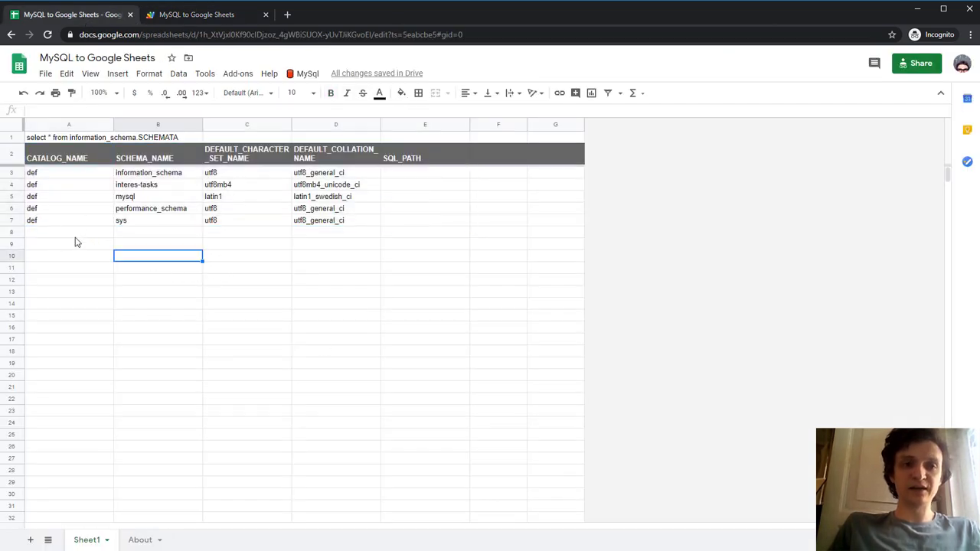
pyautogui.click(78, 234)
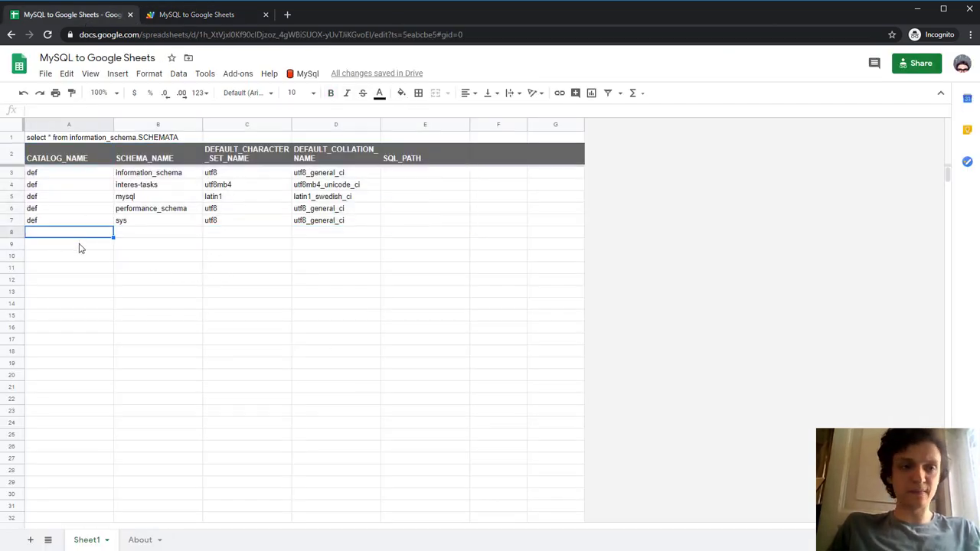
pyautogui.write('sdgsdg')
pyautogui.press('Tab')
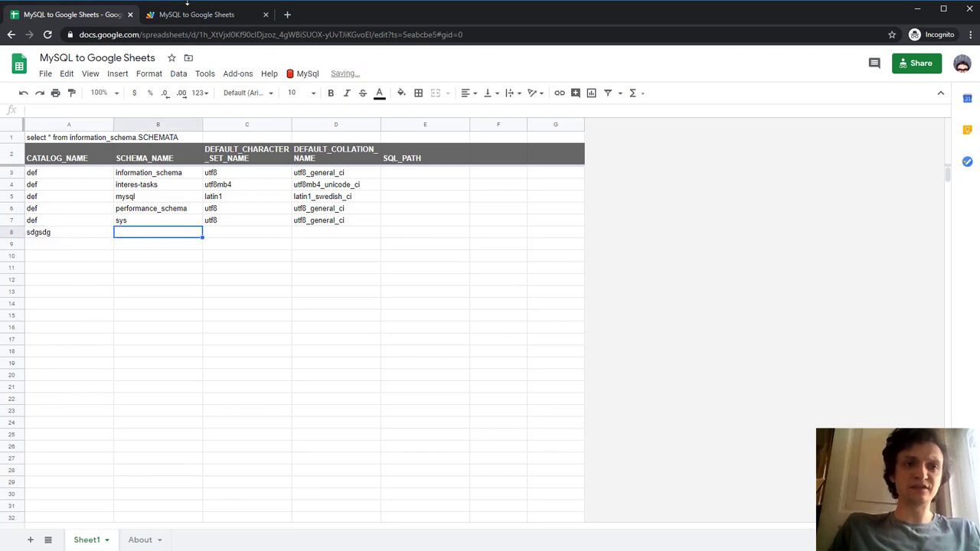
# Return to the Apps Script editor
pyautogui.click(197, 15)
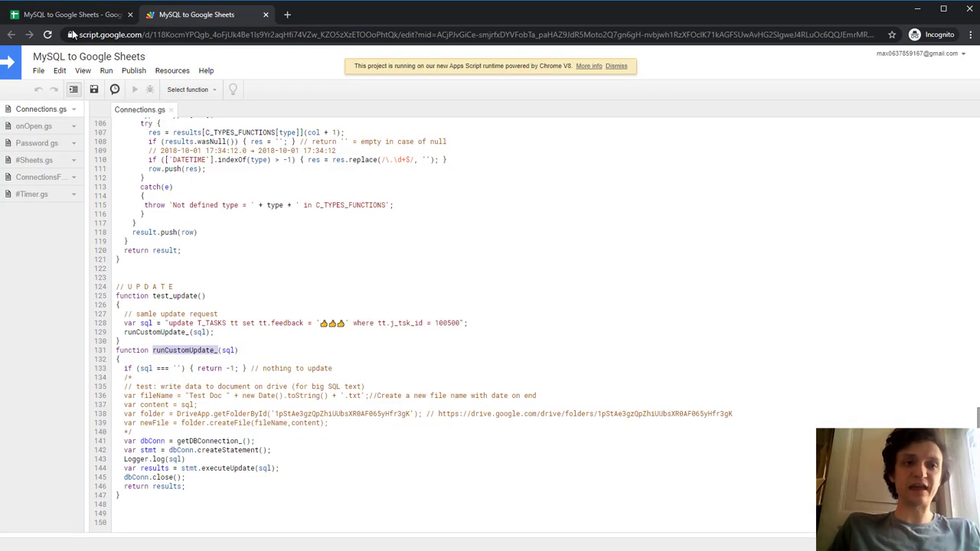
pyautogui.click(73, 14)
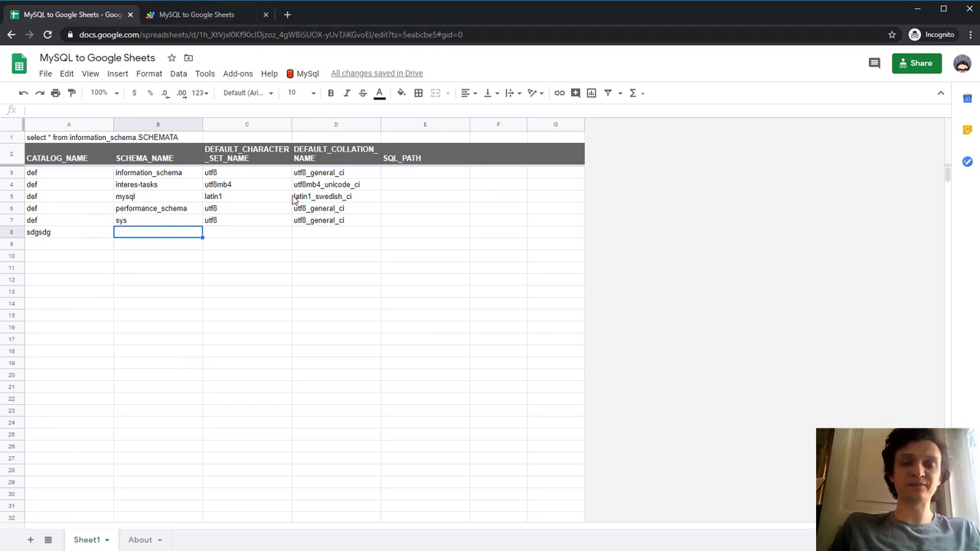
pyautogui.click(182, 17)
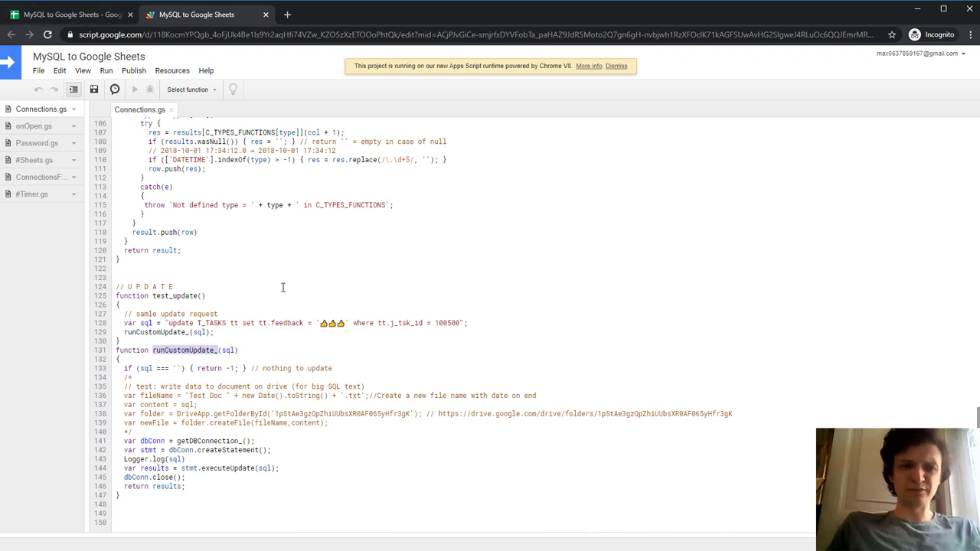
# Review the C_TYPES_FUNCTIONS mapping, such as INT to getLong, then go back to the spreadsheet
pyautogui.scroll(10, 283, 287)
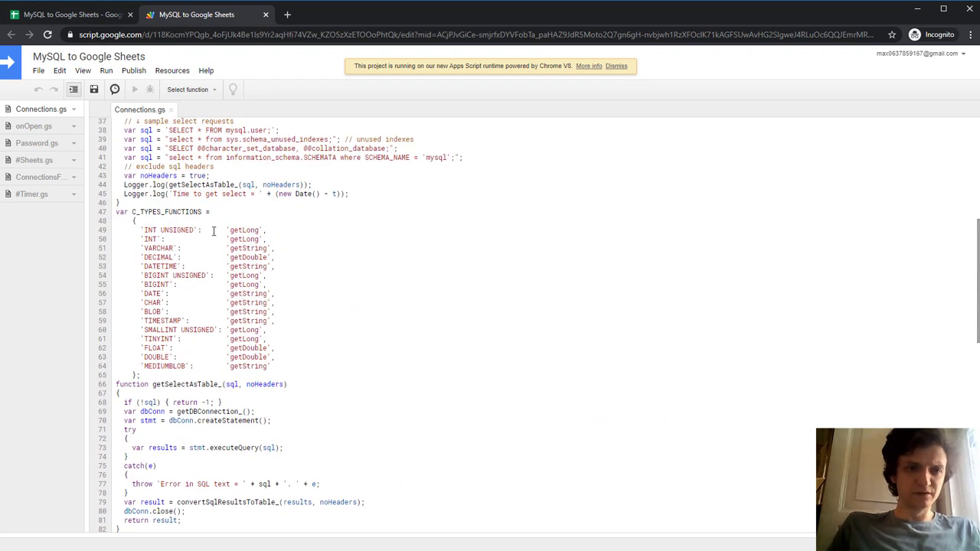
pyautogui.moveTo(113, 212); pyautogui.dragTo(185, 212)
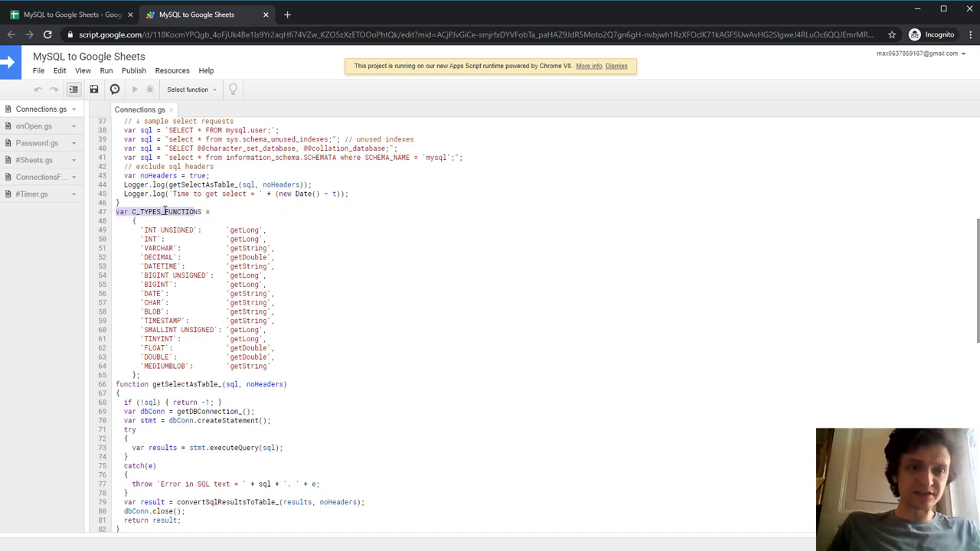
pyautogui.doubleClick(165, 212)
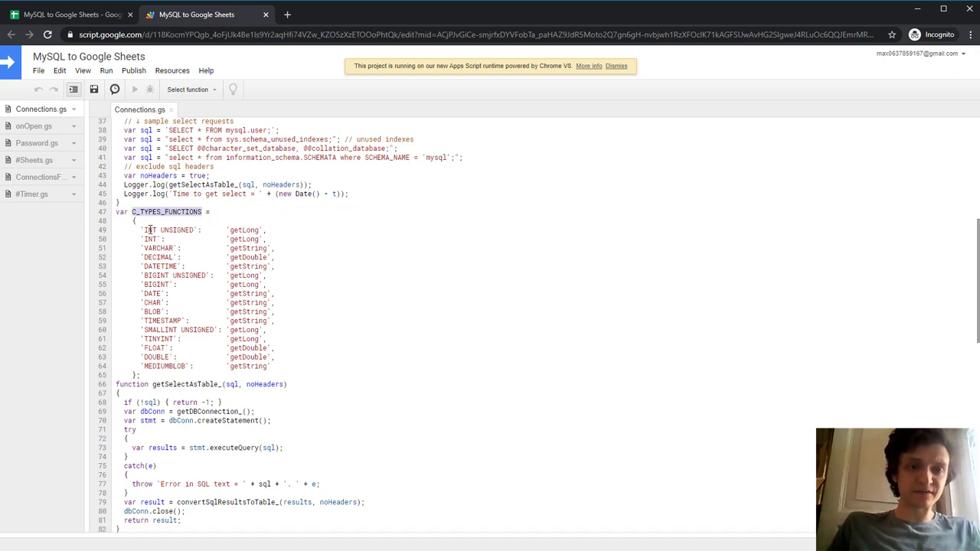
pyautogui.scroll(-2, 188, 309)
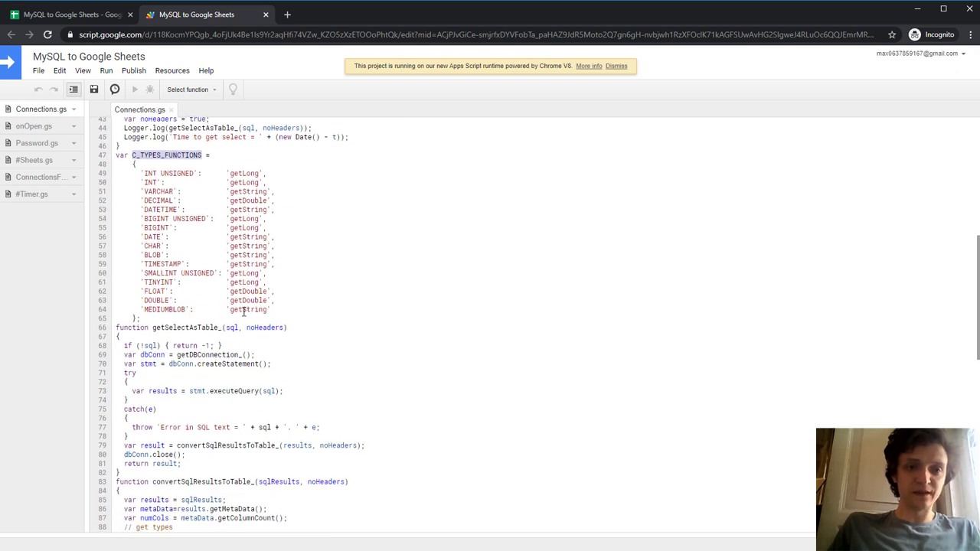
pyautogui.moveTo(272, 309); pyautogui.dragTo(99, 178)
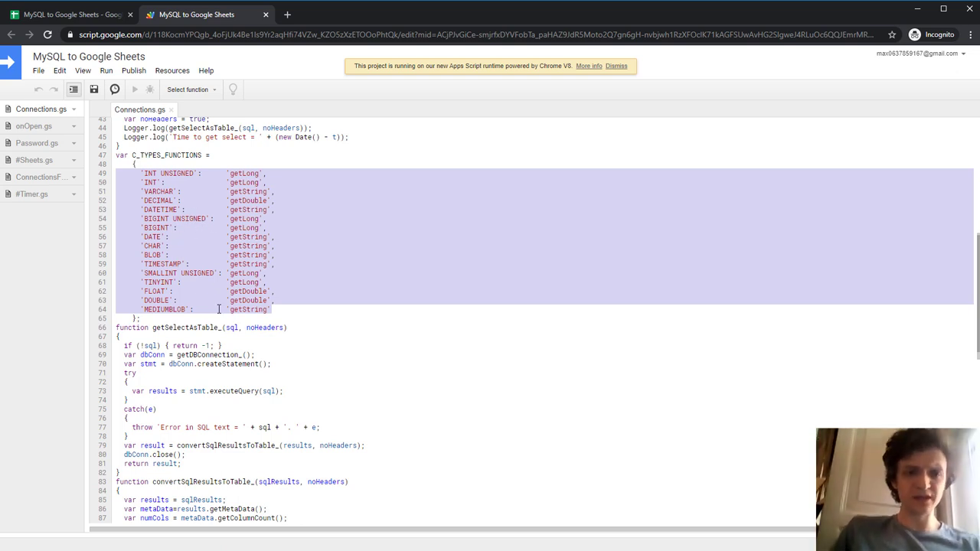
pyautogui.click(271, 310)
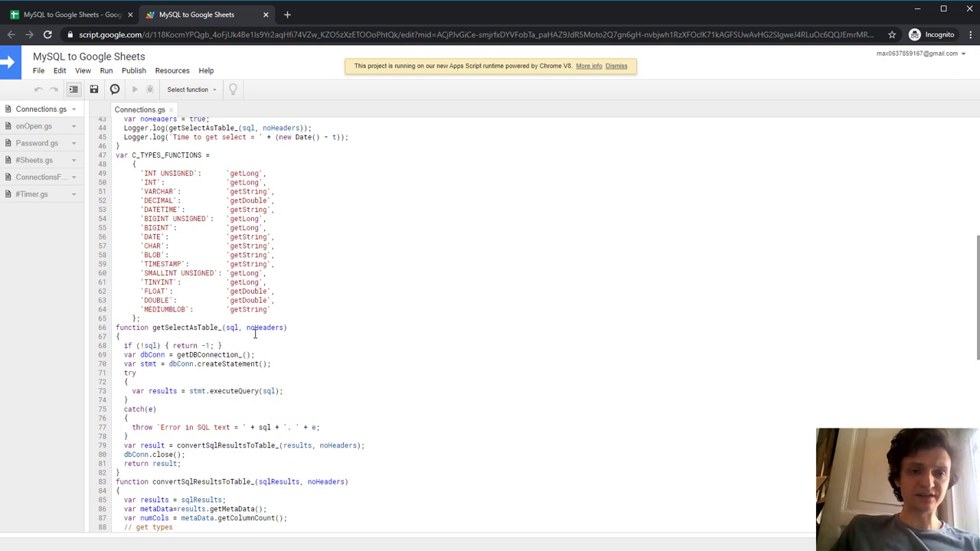
pyautogui.doubleClick(157, 172)
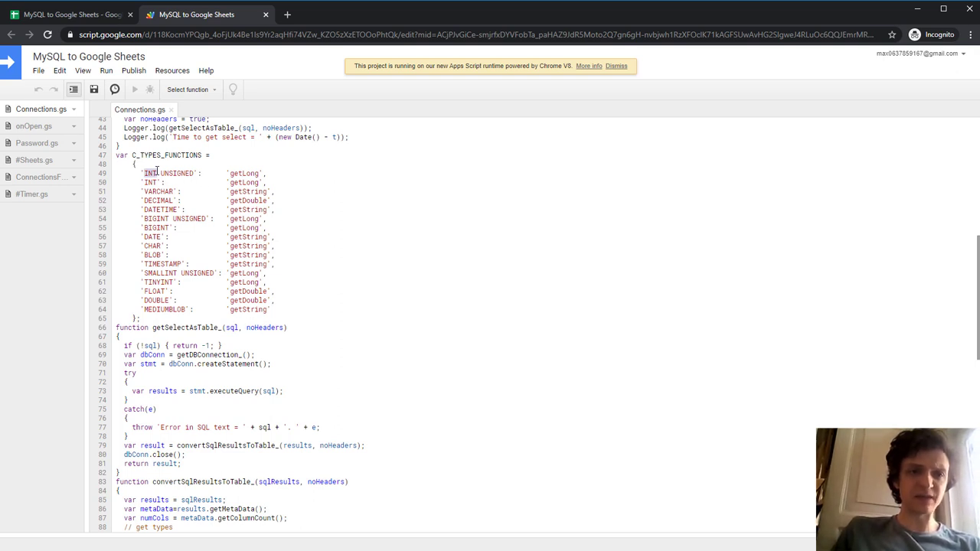
pyautogui.doubleClick(245, 173)
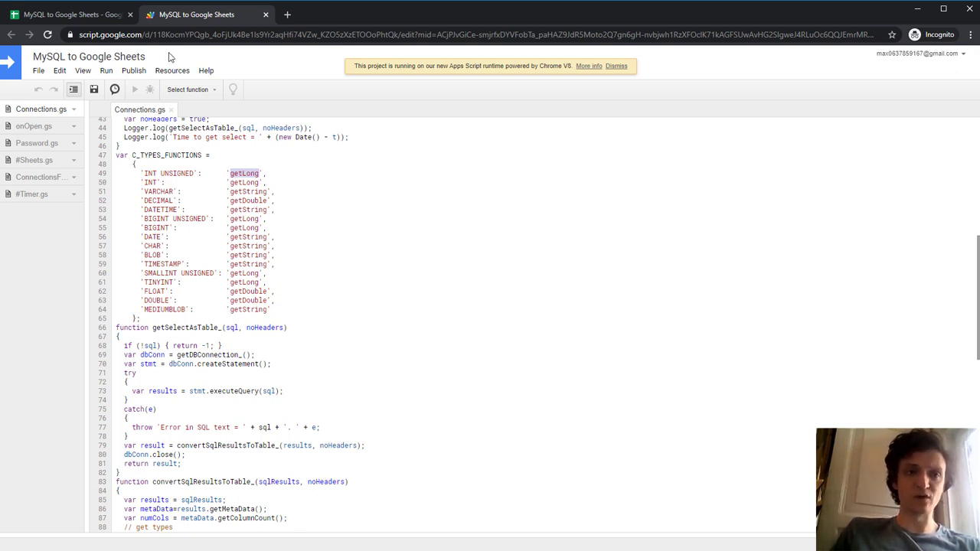
pyautogui.click(88, 16)
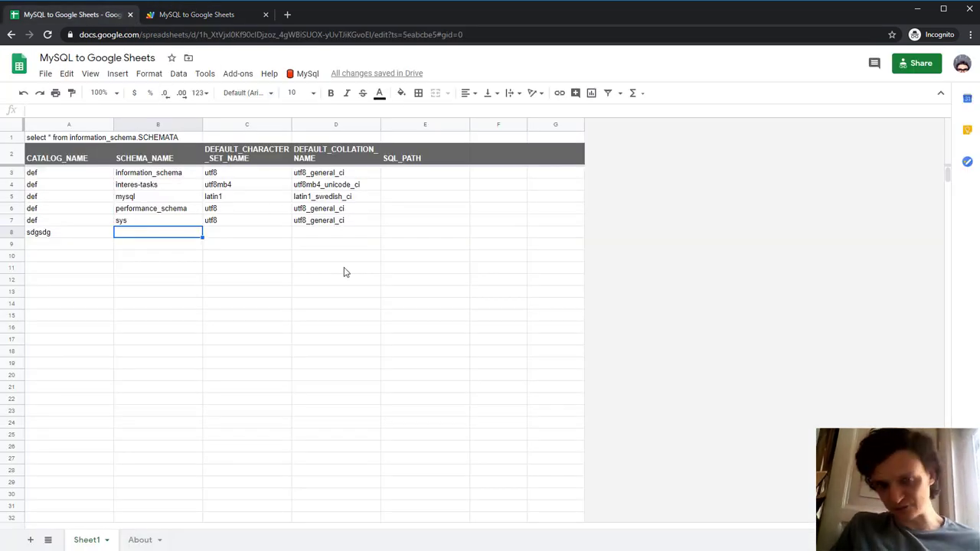